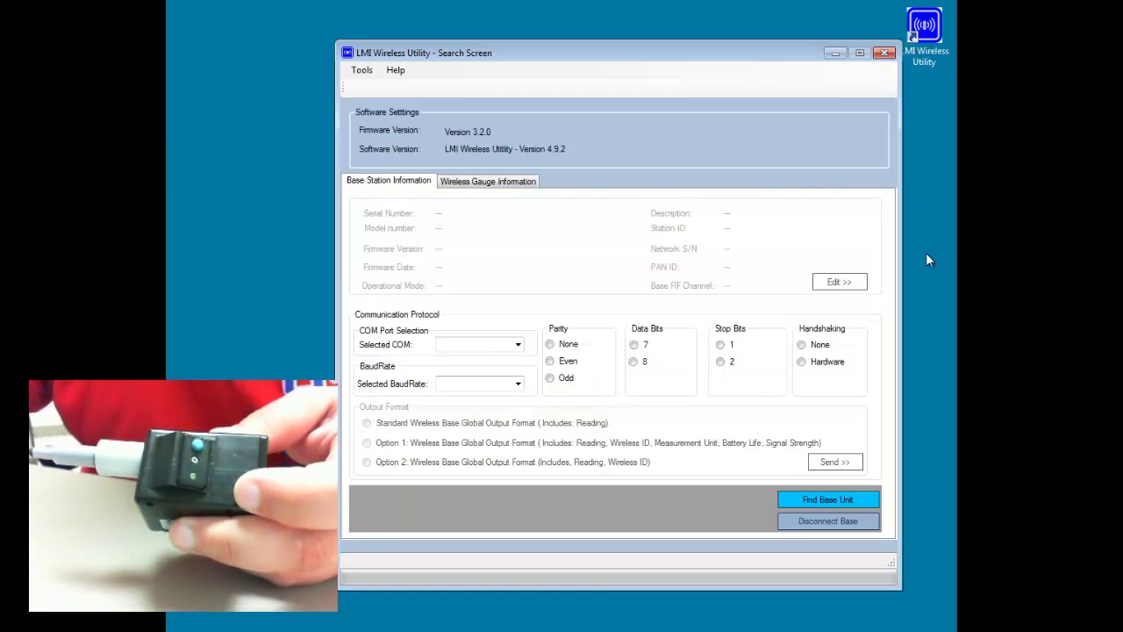
Connect to the MobileCollect USB Base and view the wireless gauge information showing it unassociated.
{"action": "left_click", "coordinate": [854, 501]}
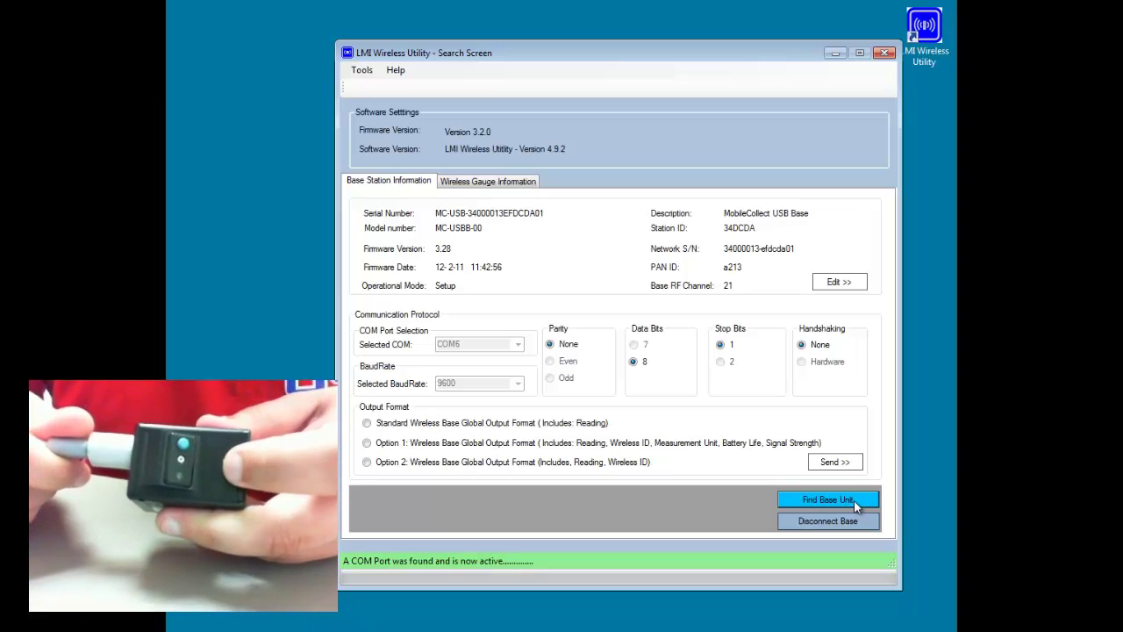
{"action": "left_click", "coordinate": [856, 505]}
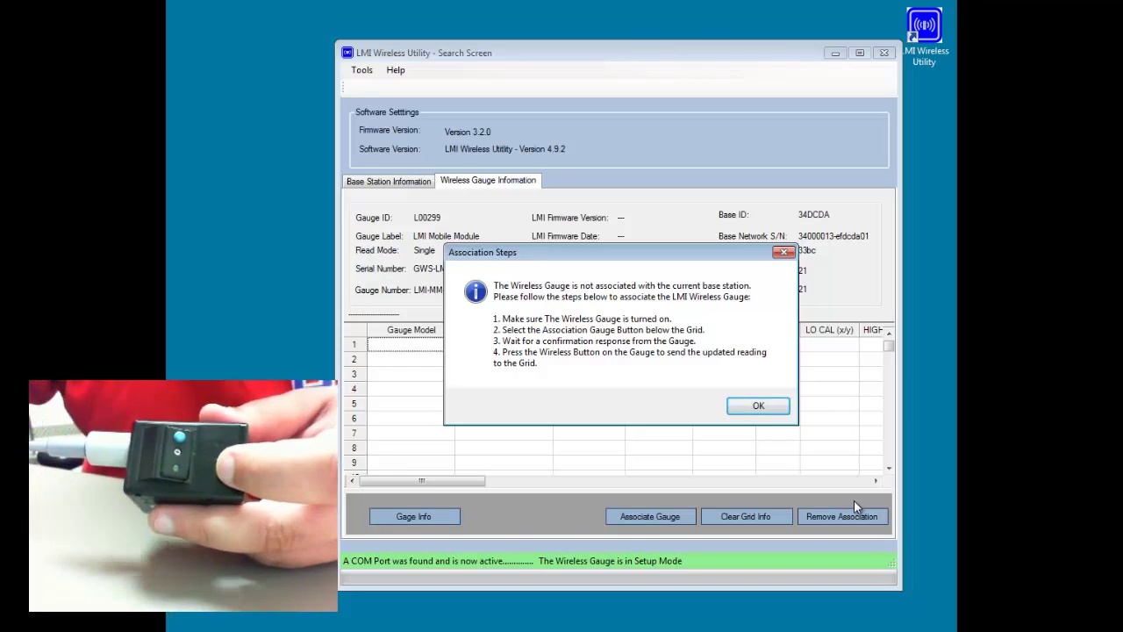
Associate probe L00299 with the base station and acknowledge the completion notice.
{"action": "left_click", "coordinate": [760, 406]}
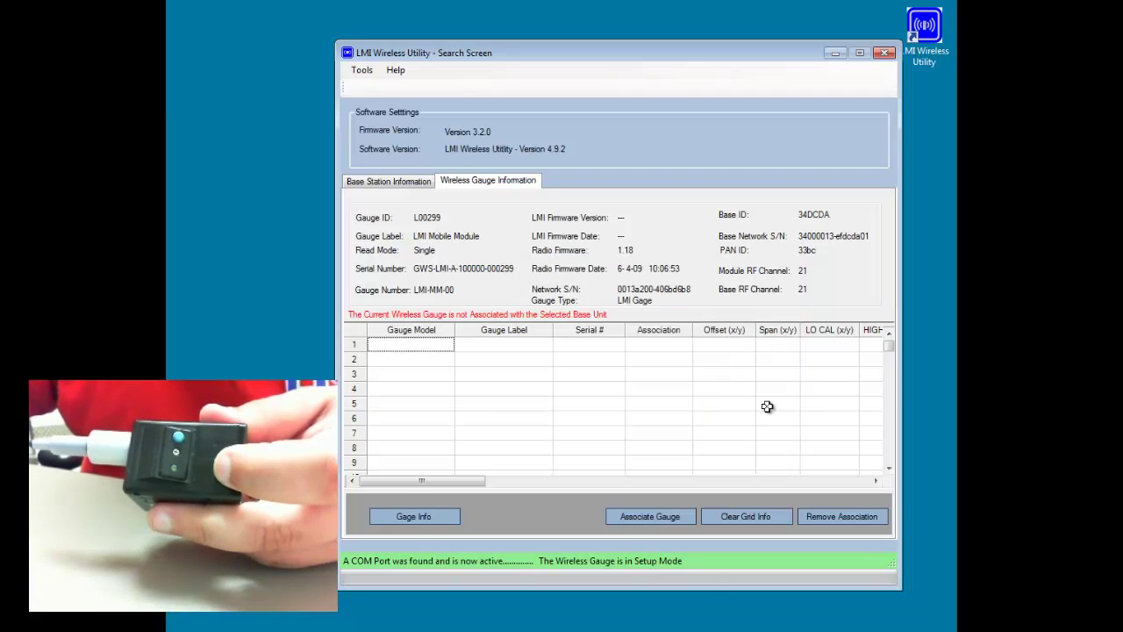
{"action": "left_click", "coordinate": [675, 519]}
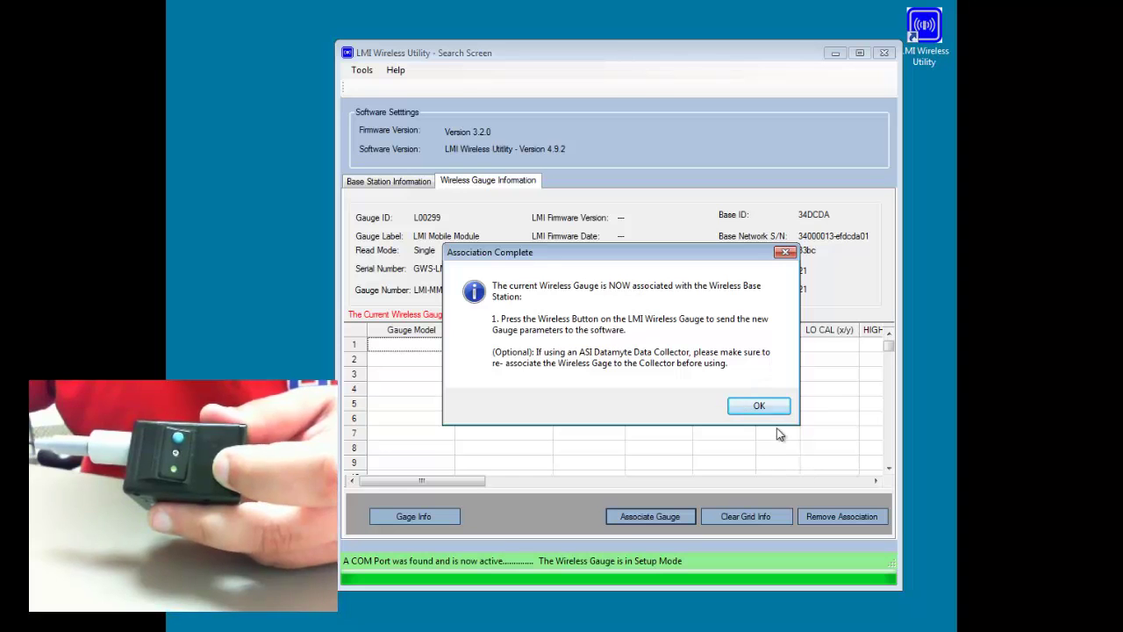
{"action": "left_click", "coordinate": [760, 407]}
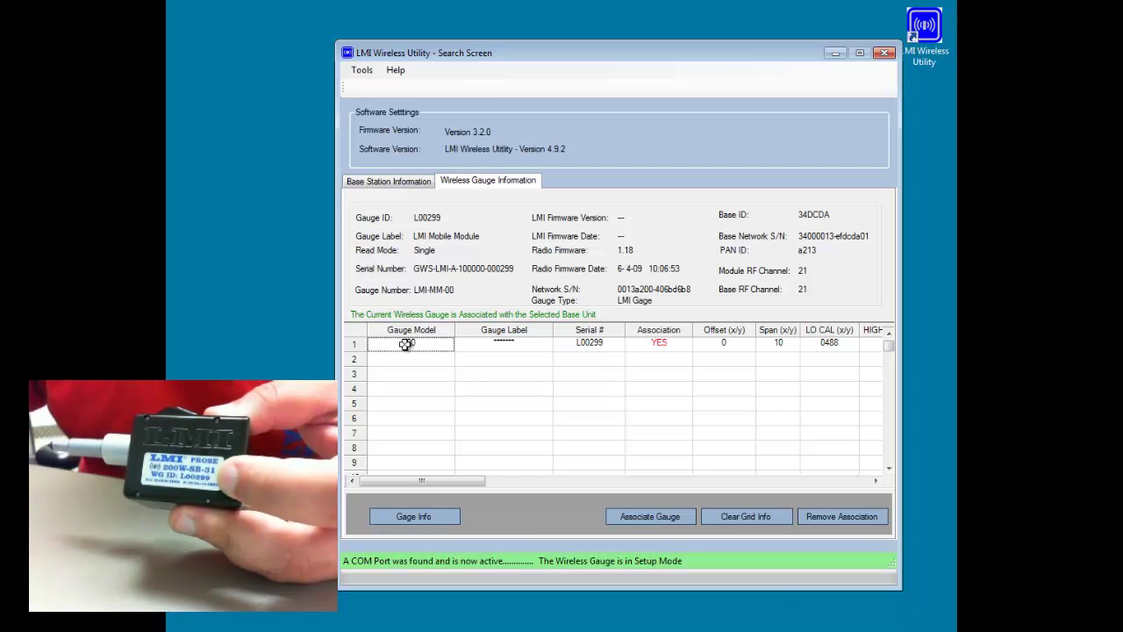
Open probe L00299's row in the Edit Gauges window on the LMI 200 Probe tab.
{"action": "double_click", "coordinate": [406, 344]}
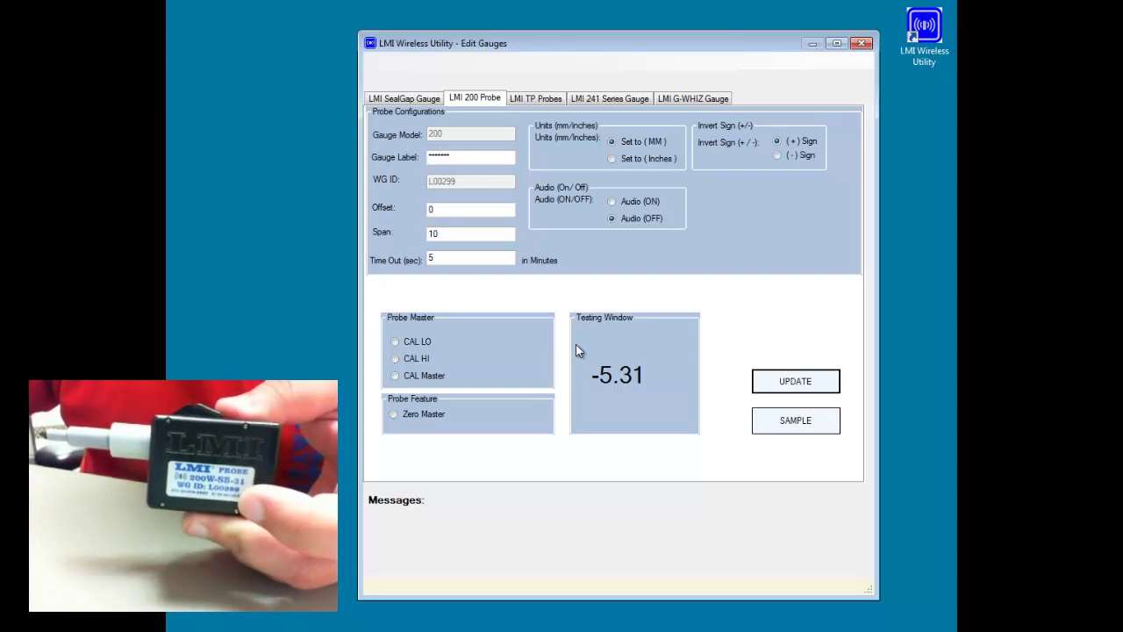
Sample the probe at the CAL LO and CAL HI calibration positions.
{"action": "left_click", "coordinate": [395, 342]}
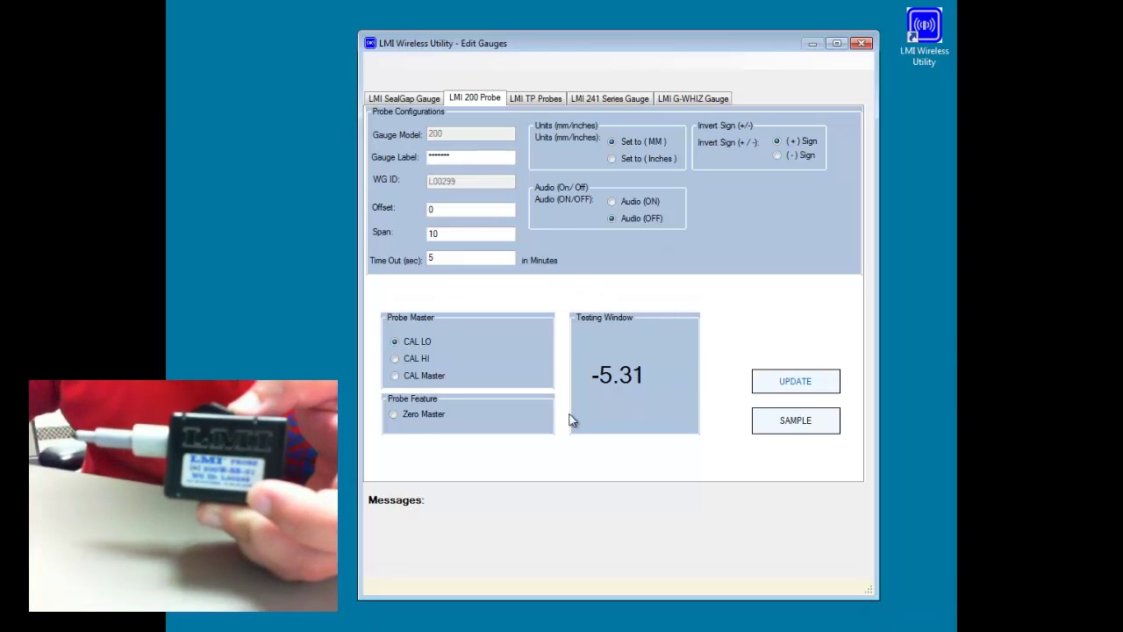
{"action": "left_click", "coordinate": [769, 428]}
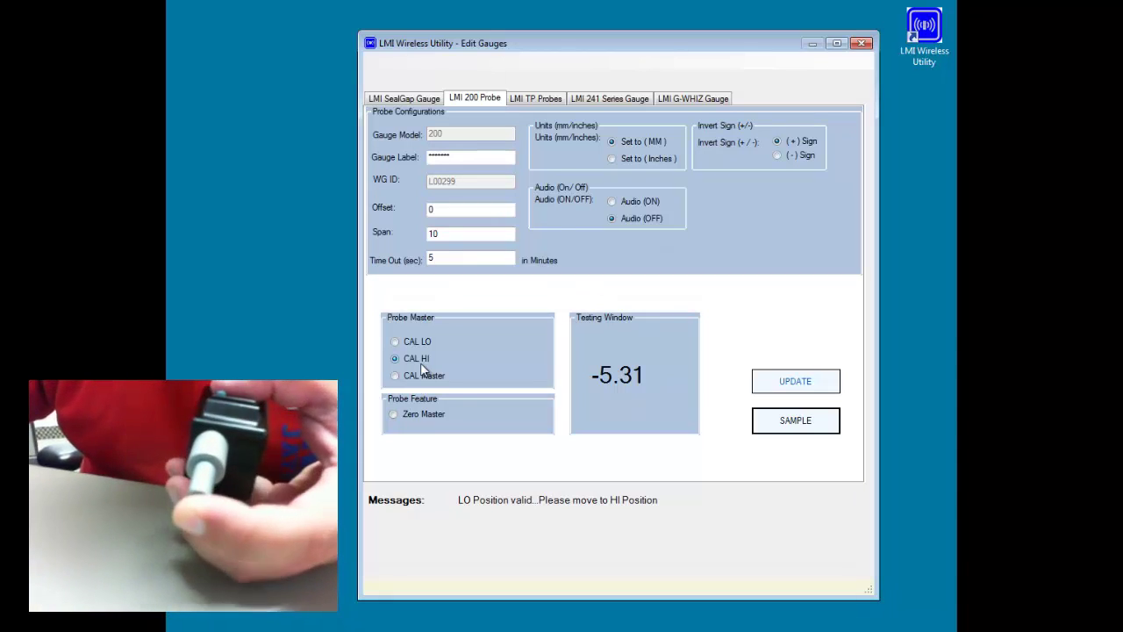
{"action": "left_click", "coordinate": [810, 430]}
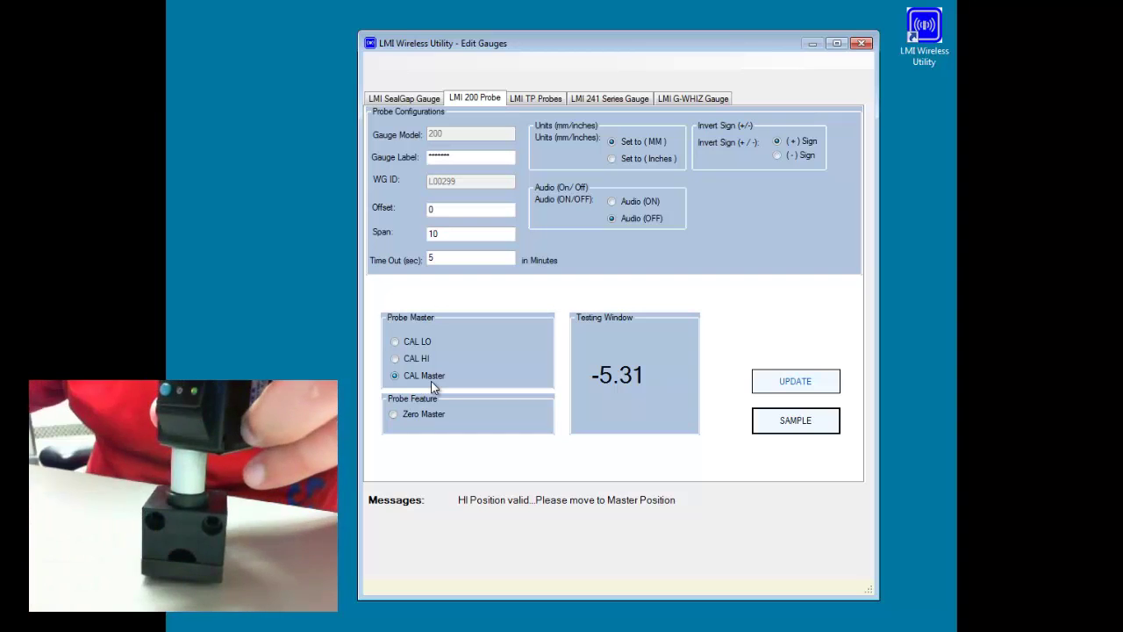
Sample the CAL Master position, then take test readings while moving the probe, reaching 4.97.
{"action": "left_click", "coordinate": [778, 418]}
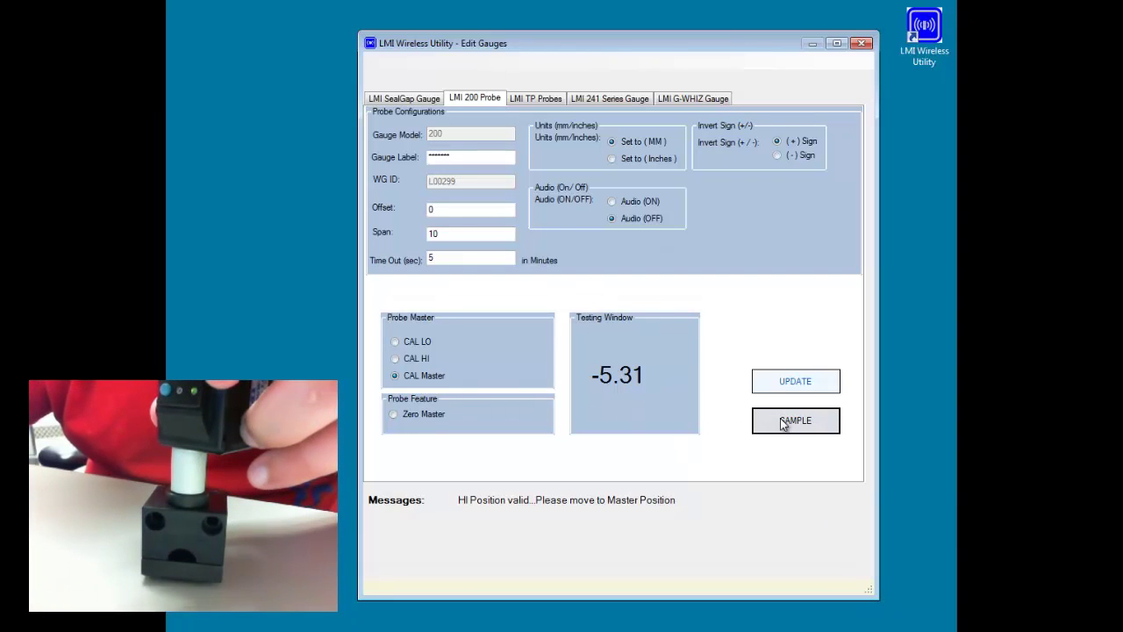
{"action": "left_click", "coordinate": [783, 424]}
{"action": "left_click", "coordinate": [783, 424]}
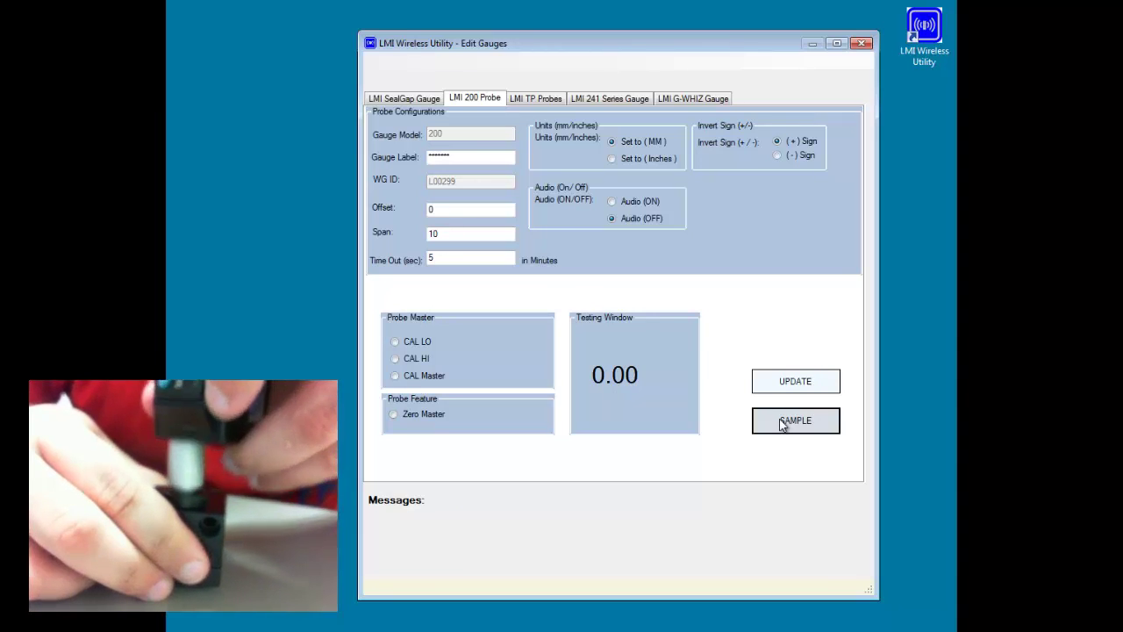
{"action": "left_click", "coordinate": [783, 423]}
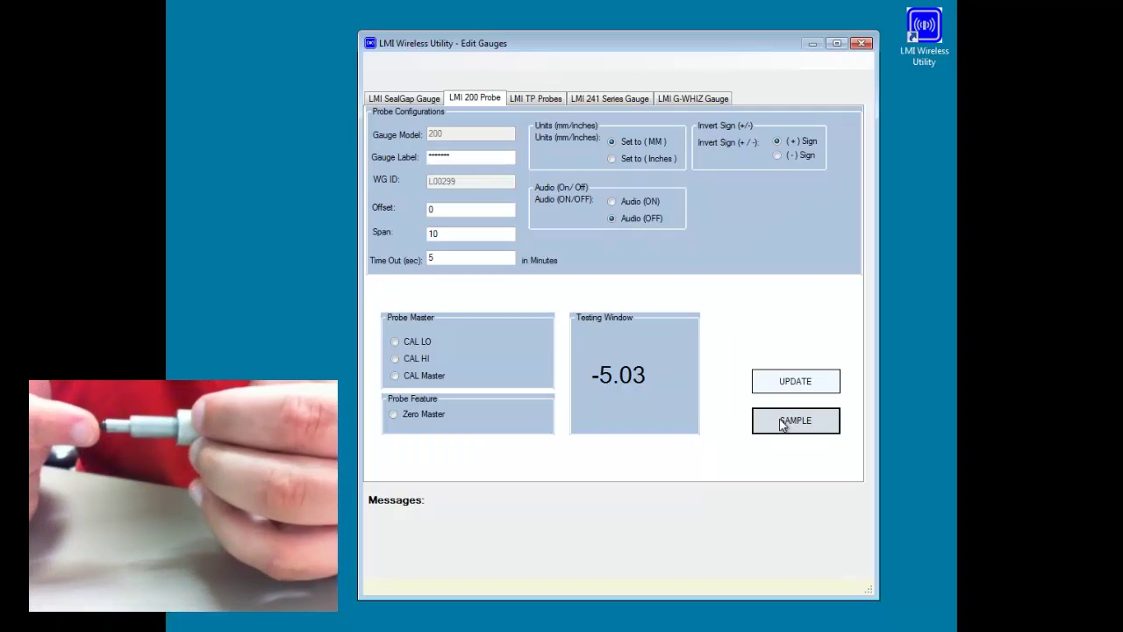
{"action": "left_click", "coordinate": [784, 424]}
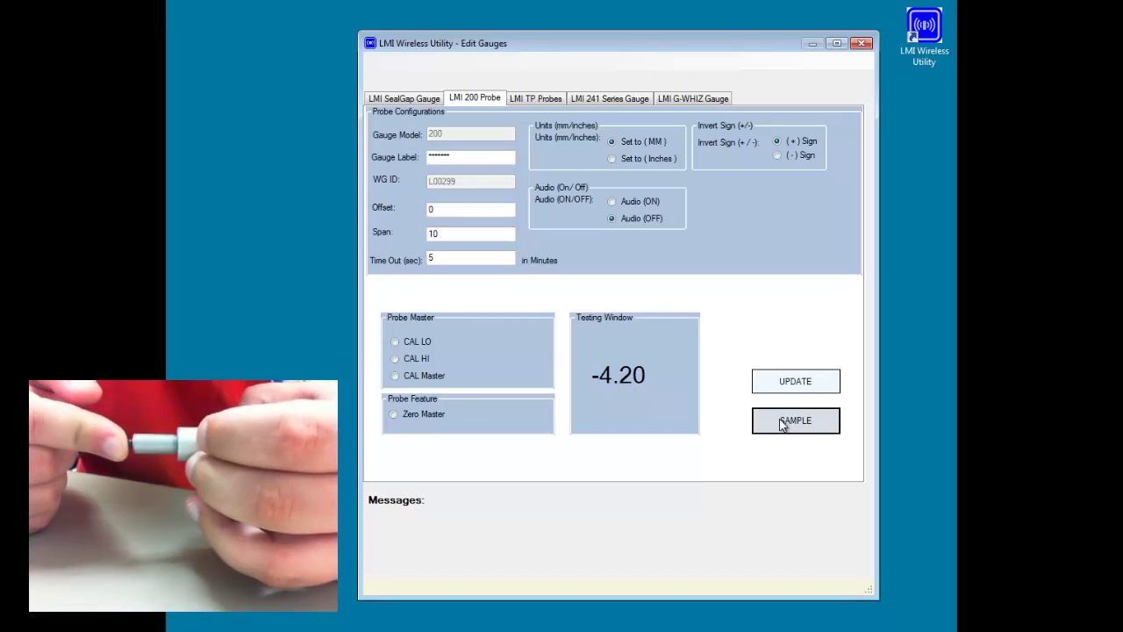
{"action": "left_click", "coordinate": [784, 424]}
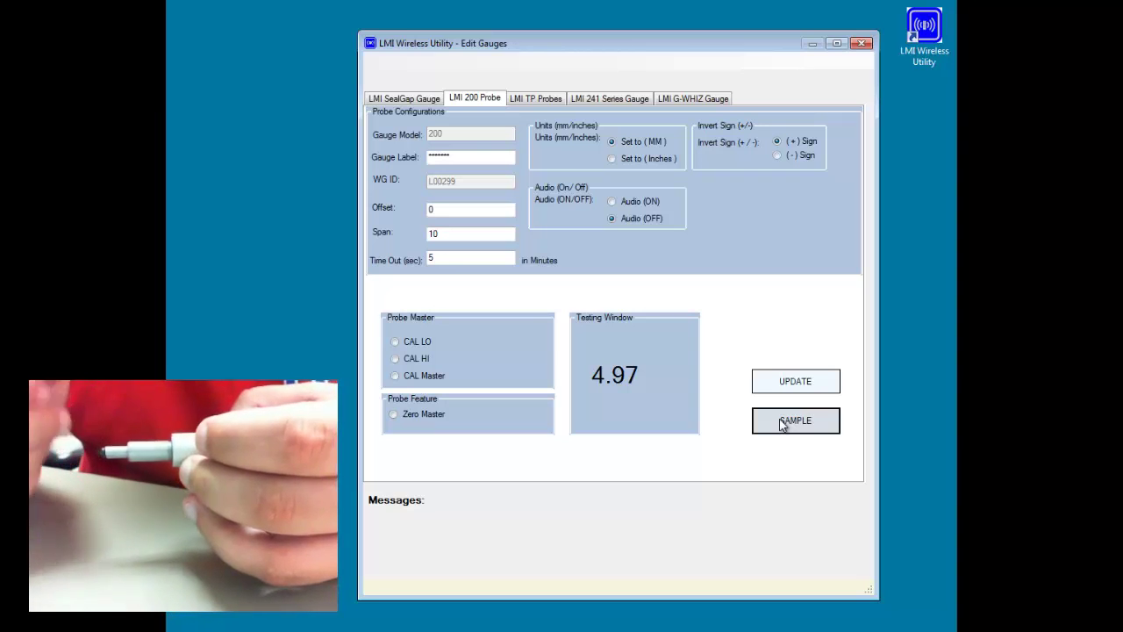
Take a fresh reading, upload the probe parameters to the mobile device, and confirm success.
{"action": "left_click", "coordinate": [784, 425]}
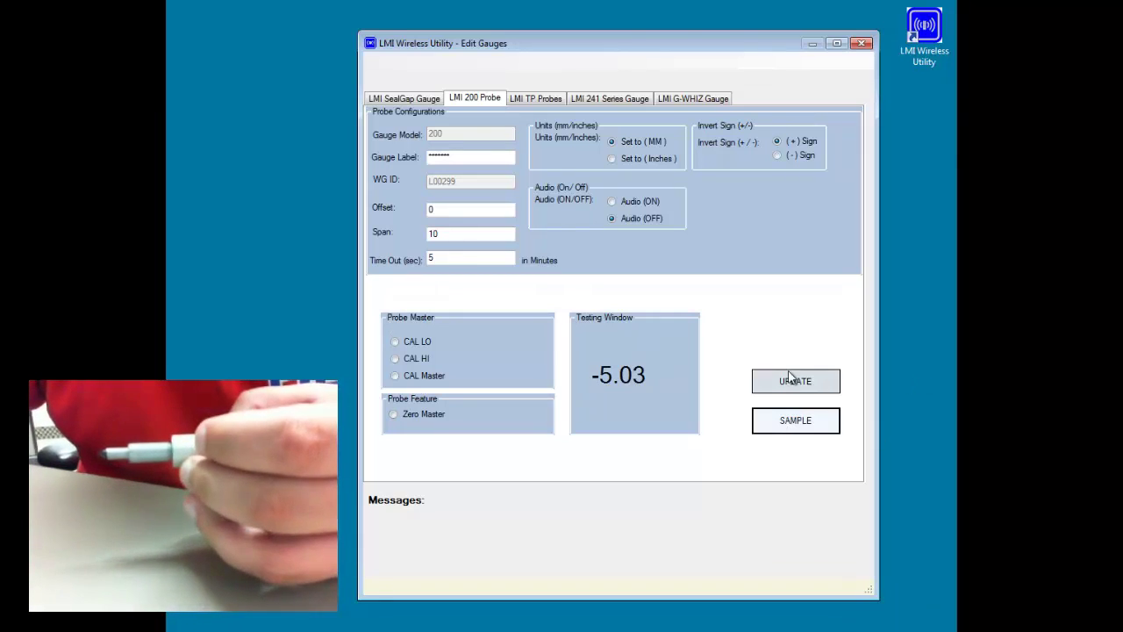
{"action": "left_click", "coordinate": [793, 379]}
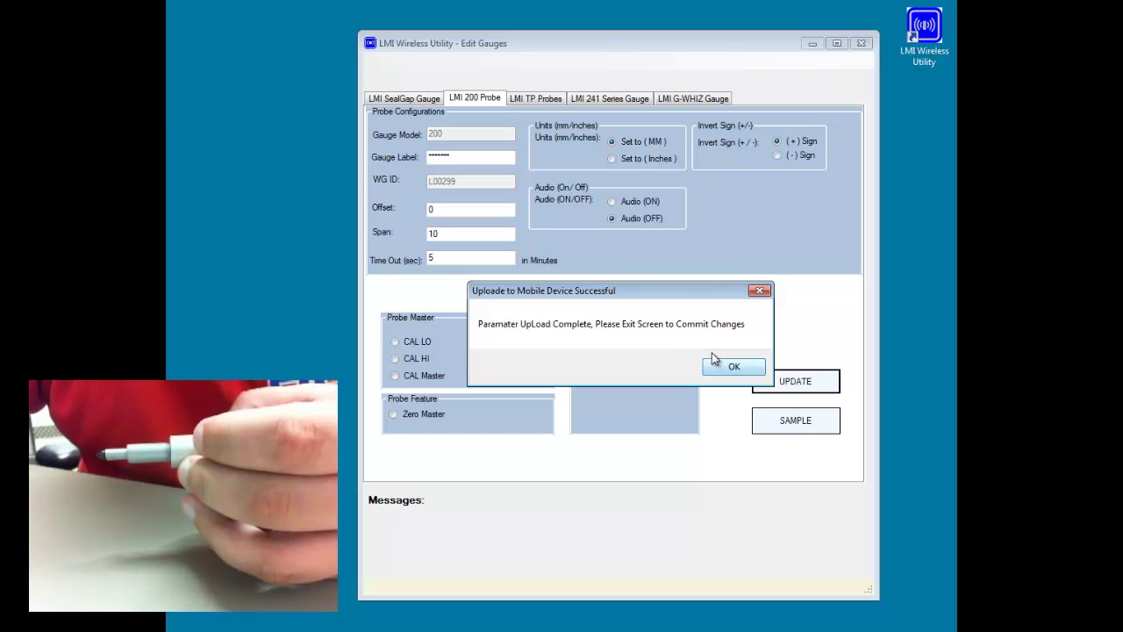
{"action": "left_click", "coordinate": [725, 367]}
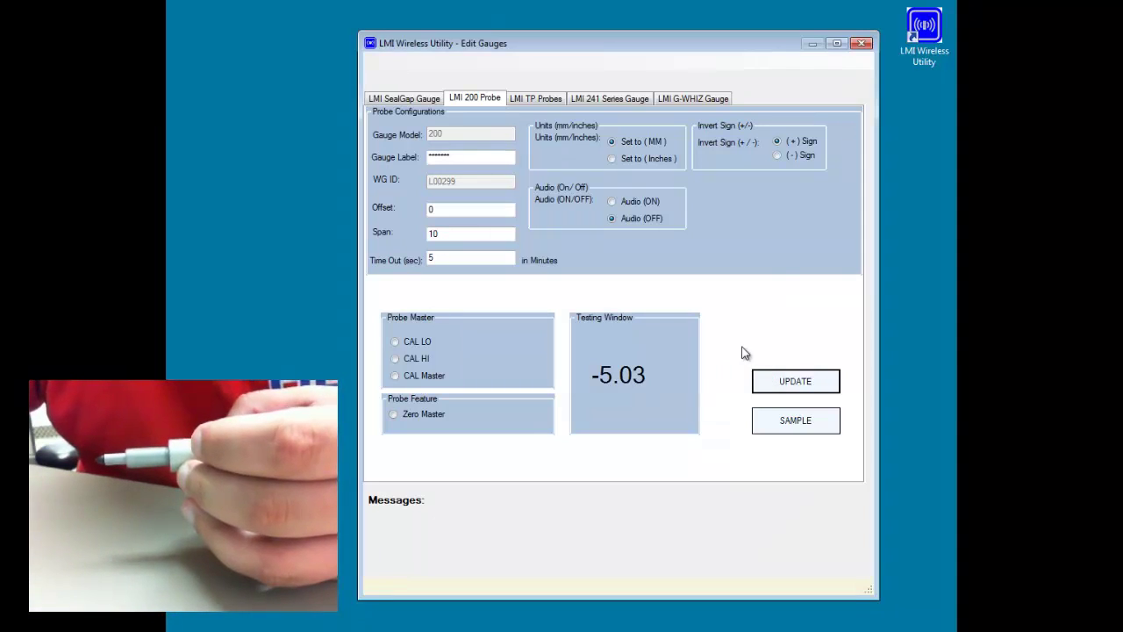
Close the Edit Gauges window to commit changes and return to the Search Screen.
{"action": "left_click", "coordinate": [863, 45]}
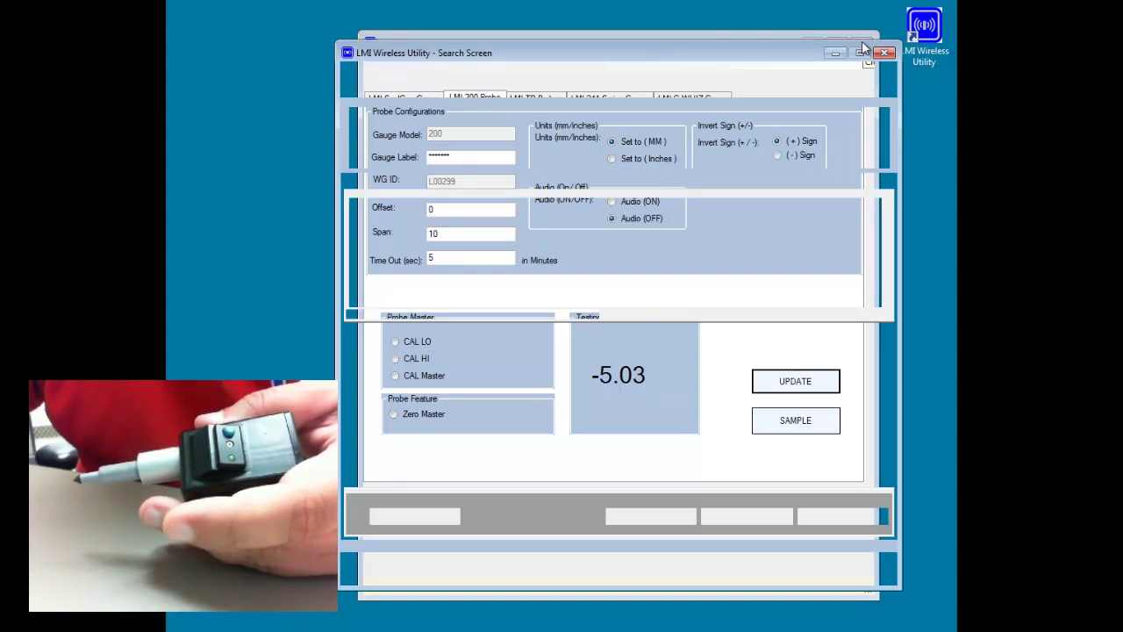